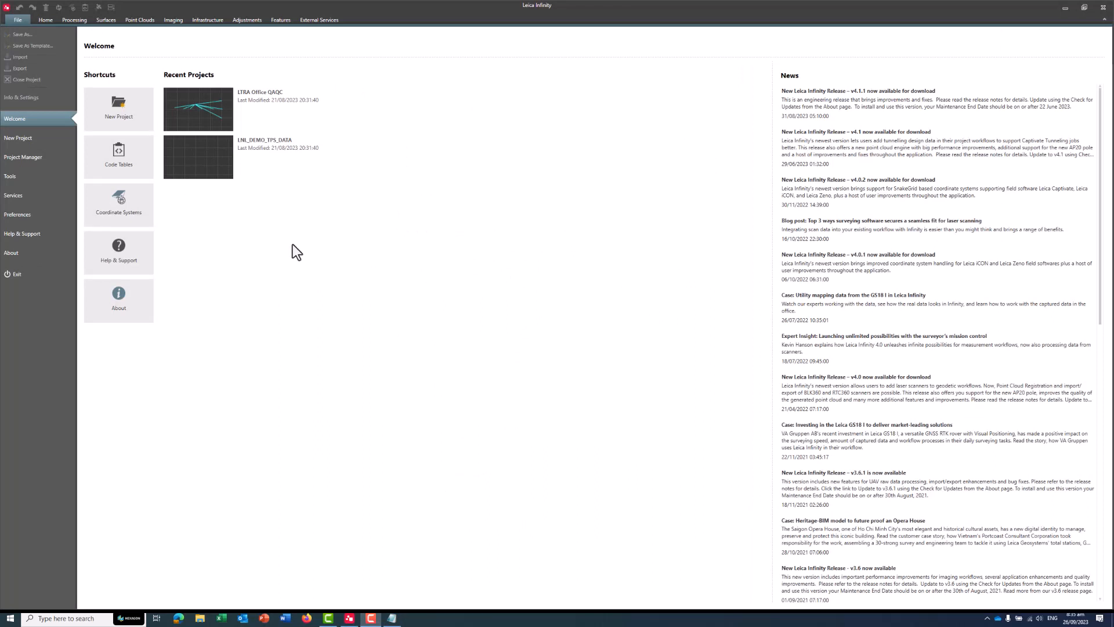
Open the Coordinate System Manager from the coordinate systems tools and maximize it.
{"action": "left_click", "coordinate": [110, 211]}
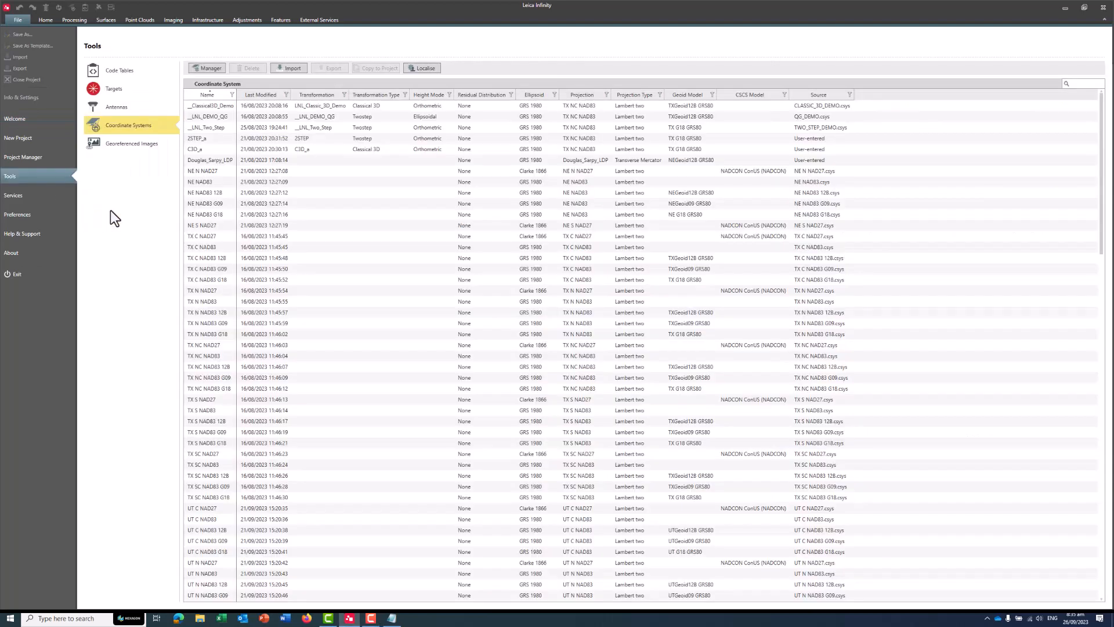
{"action": "left_click", "coordinate": [207, 68]}
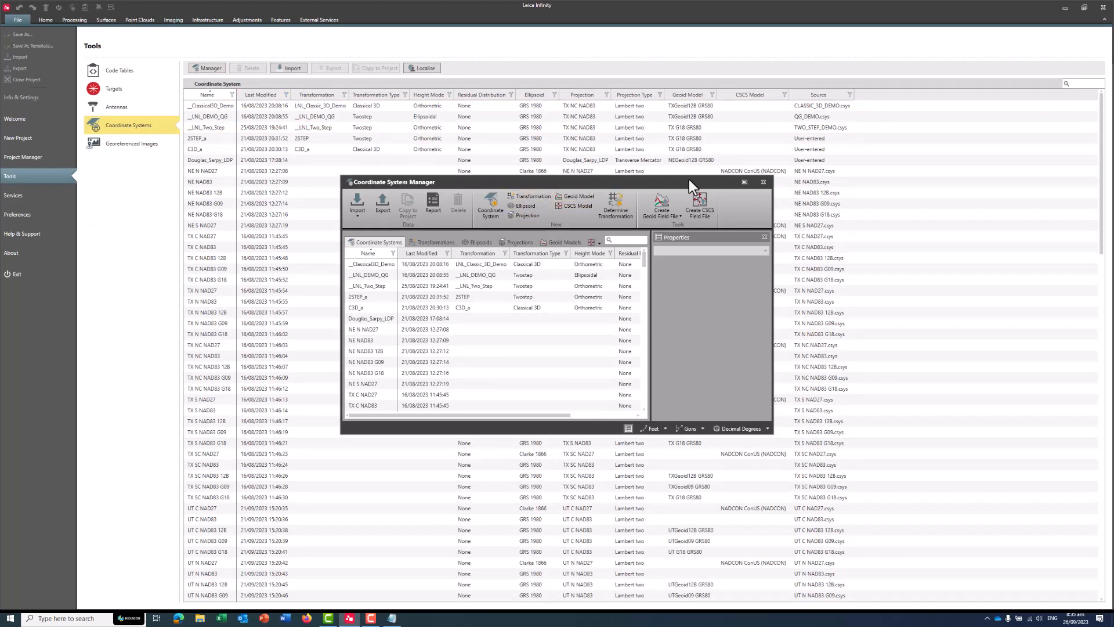
{"action": "left_click", "coordinate": [750, 183]}
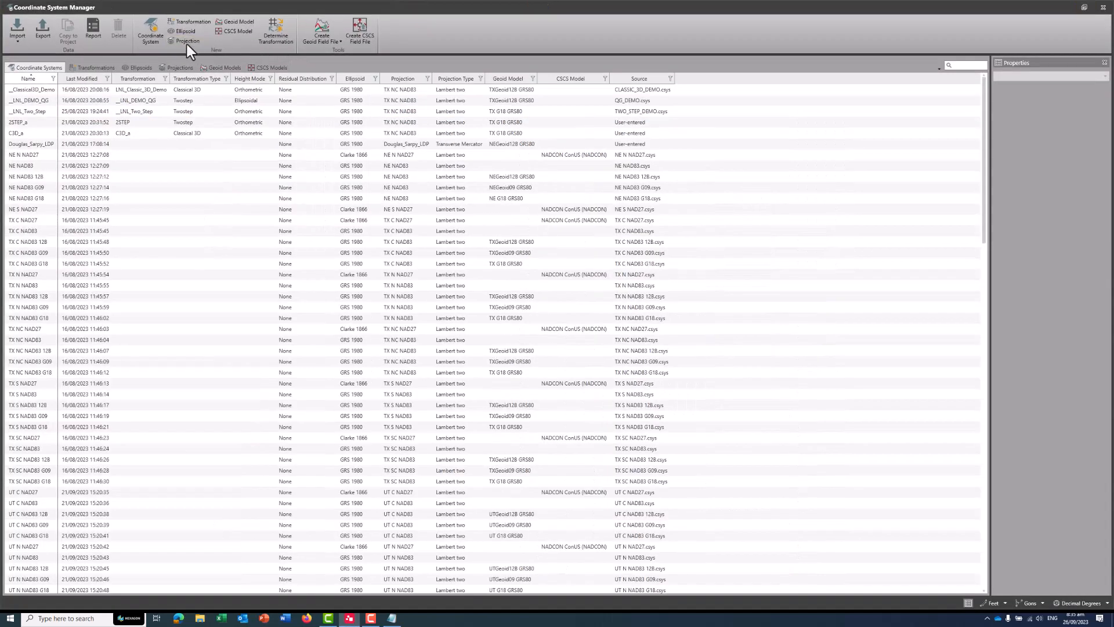
Start a new projection and set the length units to Feet [0.0001].
{"action": "left_click", "coordinate": [186, 41]}
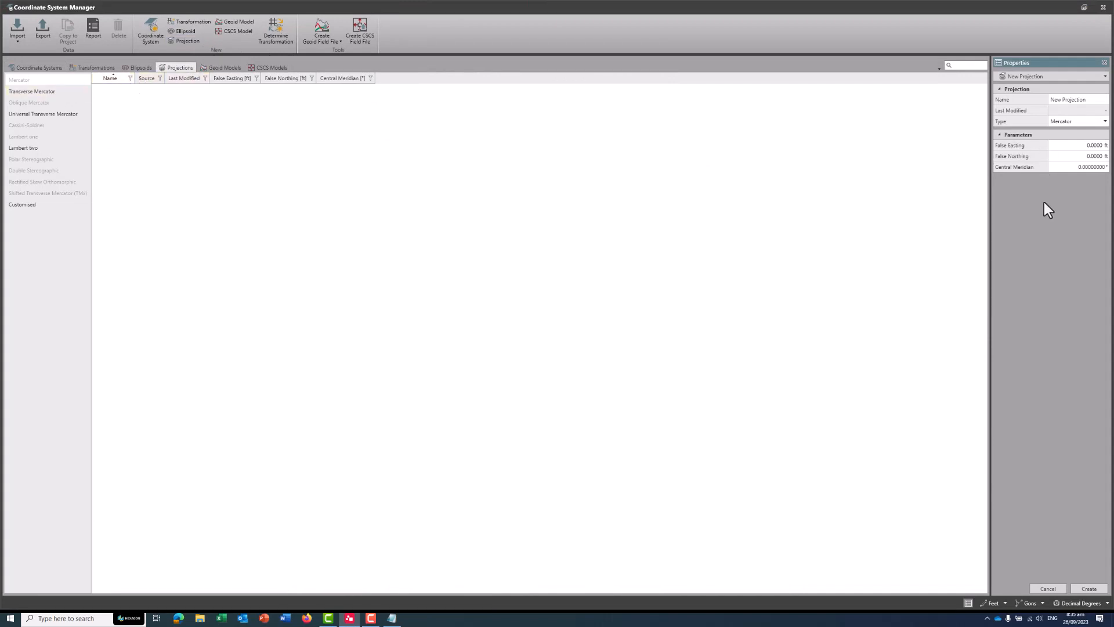
{"action": "left_click", "coordinate": [991, 608]}
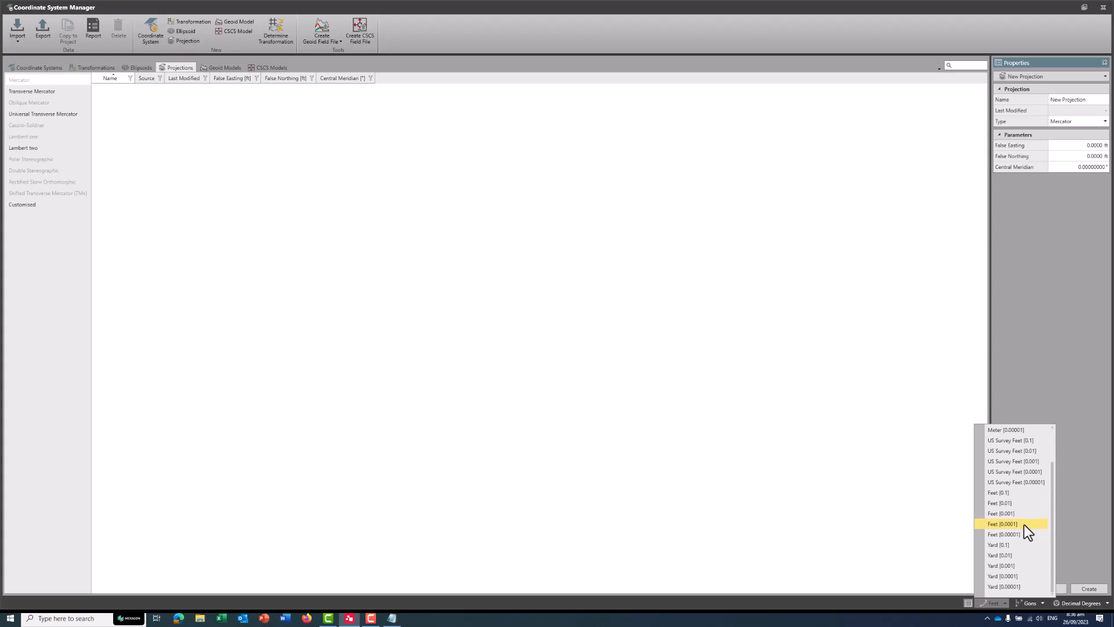
{"action": "left_click", "coordinate": [1024, 525]}
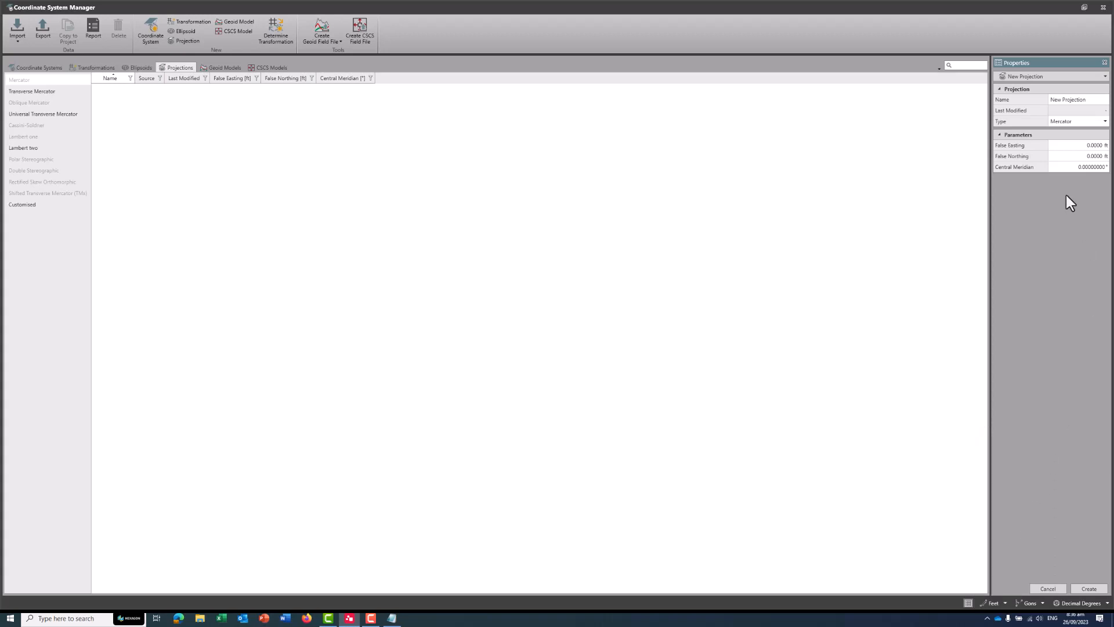
Name the new projection LDP_DEMO and set its type to Transverse Mercator.
{"action": "left_click", "coordinate": [1026, 100]}
{"action": "type", "text": "LDP_DEMO"}
{"action": "left_click", "coordinate": [1090, 122]}
{"action": "left_click", "coordinate": [1072, 141]}
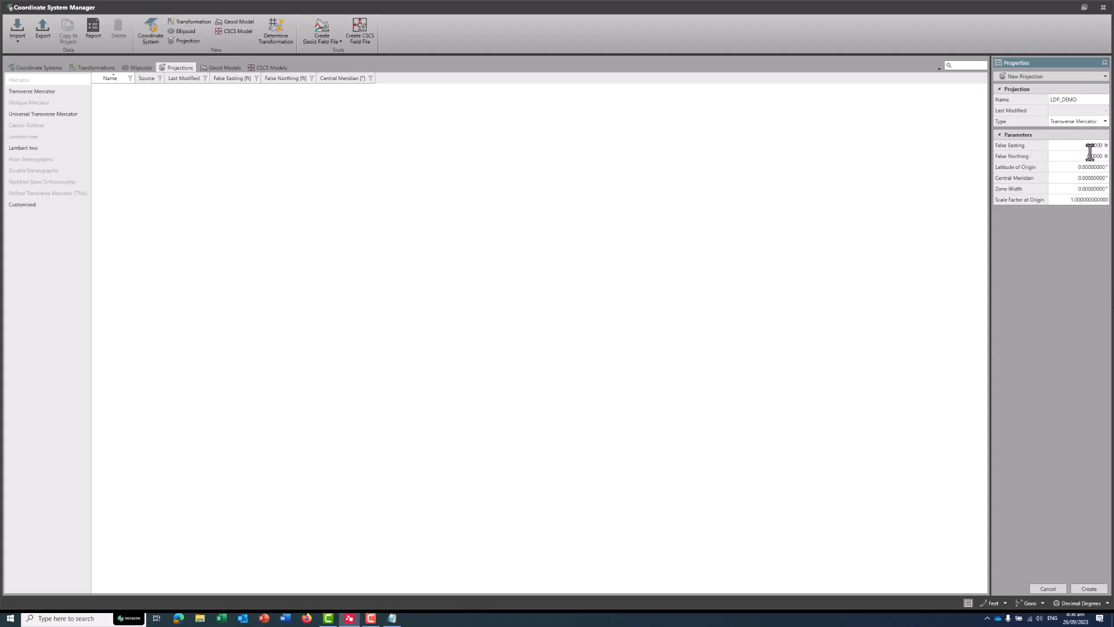
Copy the false northing 82020.99737532808 from the Notepad parameter list into the projection's False Northing.
{"action": "left_click", "coordinate": [392, 618]}
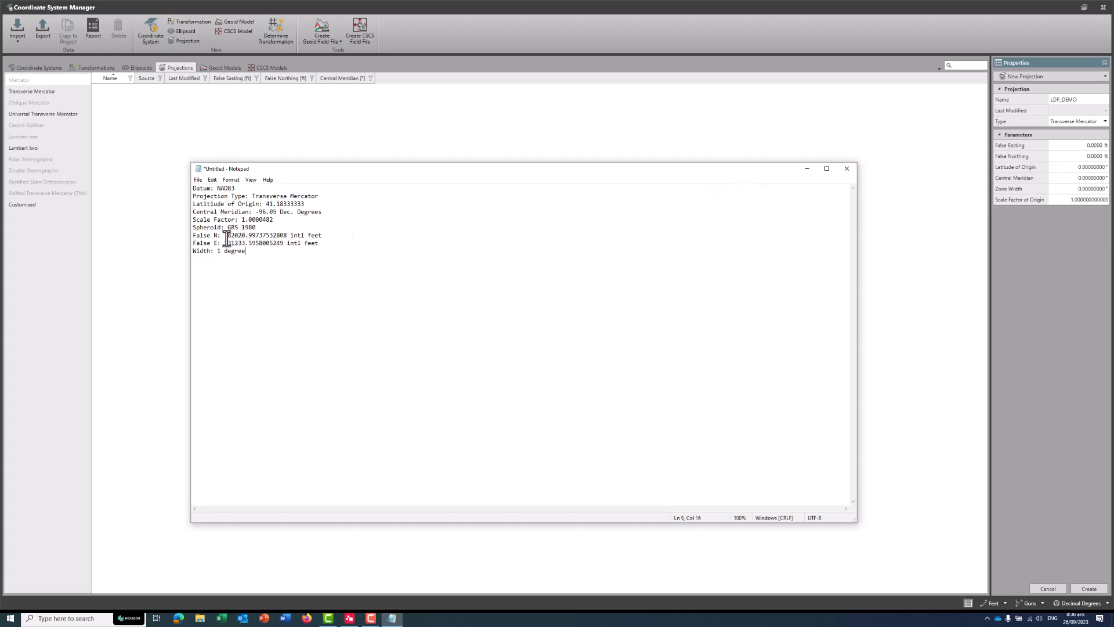
{"action": "left_click_drag", "start_coordinate": [226, 238], "coordinate": [287, 236]}
{"action": "key", "text": "ctrl+c"}
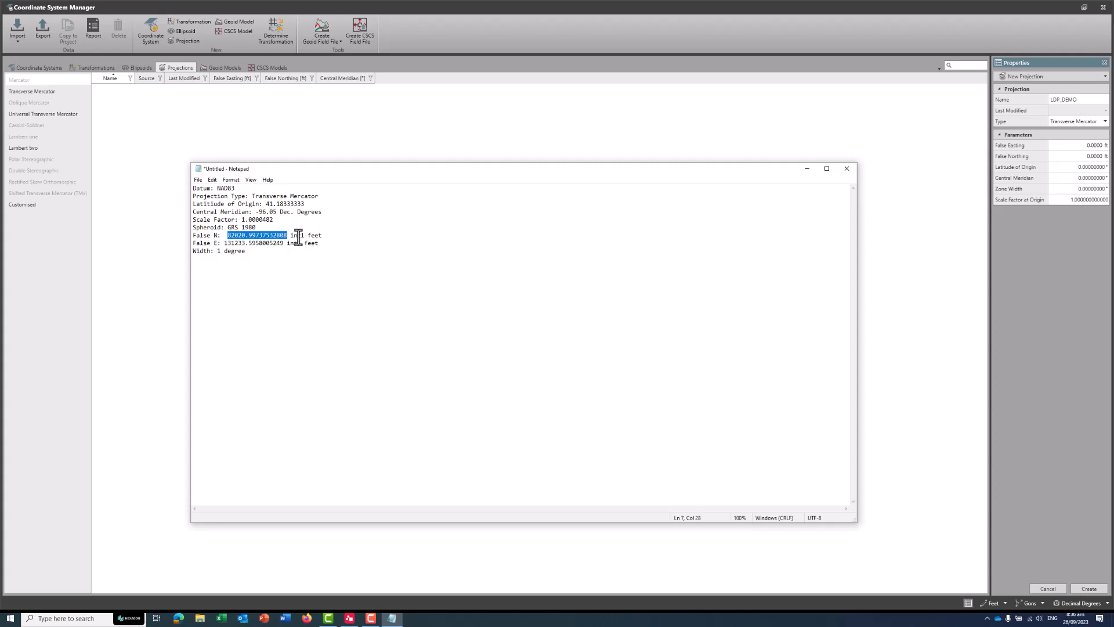
{"action": "left_click", "coordinate": [1082, 156]}
{"action": "key", "text": "ctrl+v"}
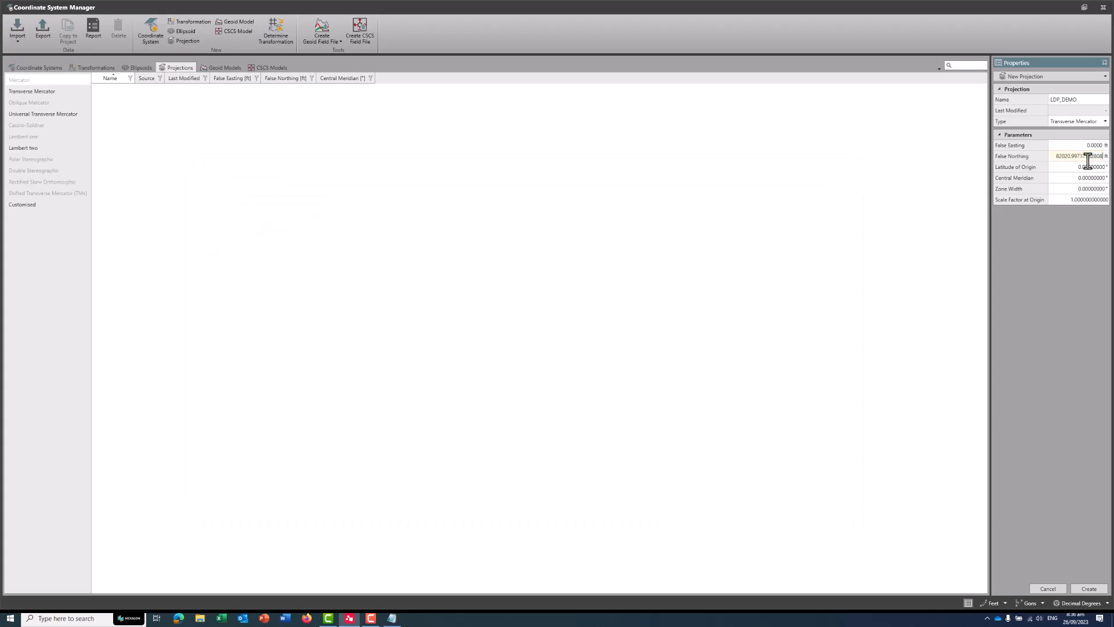
Copy the false easting 131233.5958005249 from the Notepad list into the projection's False Easting.
{"action": "left_click", "coordinate": [384, 613]}
{"action": "left_click_drag", "start_coordinate": [226, 243], "coordinate": [283, 242]}
{"action": "key", "text": "ctrl+c"}
{"action": "left_click", "coordinate": [1079, 145]}
{"action": "key", "text": "ctrl+v"}
Copy the latitude of origin 41.18333333 from the Notepad list into the projection's Latitude of Origin.
{"action": "left_click", "coordinate": [392, 618]}
{"action": "left_click_drag", "start_coordinate": [306, 205], "coordinate": [269, 203]}
{"action": "key", "text": "ctrl+c"}
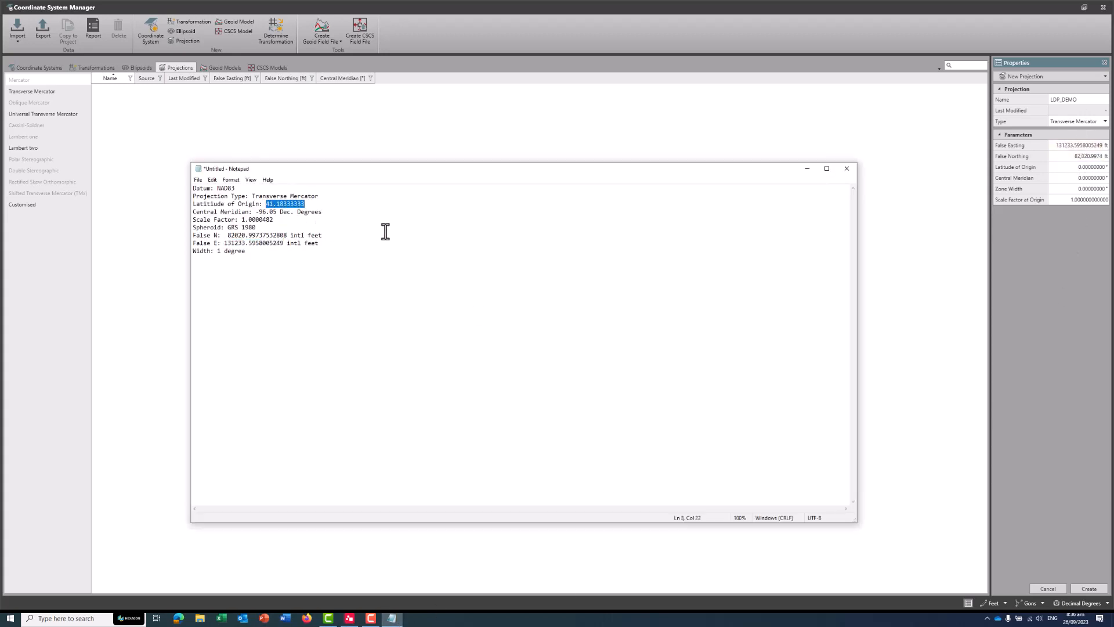
{"action": "left_click_drag", "start_coordinate": [1074, 167], "coordinate": [1109, 170]}
{"action": "key", "text": "ctrl+v"}
Set the projection's central meridian to -96.05 as copied from Notepad, and its zone width to 1 degree.
{"action": "key", "text": "alt+Tab"}
{"action": "left_click_drag", "start_coordinate": [256, 211], "coordinate": [275, 212]}
{"action": "key", "text": "ctrl+c"}
{"action": "left_click", "coordinate": [1062, 177]}
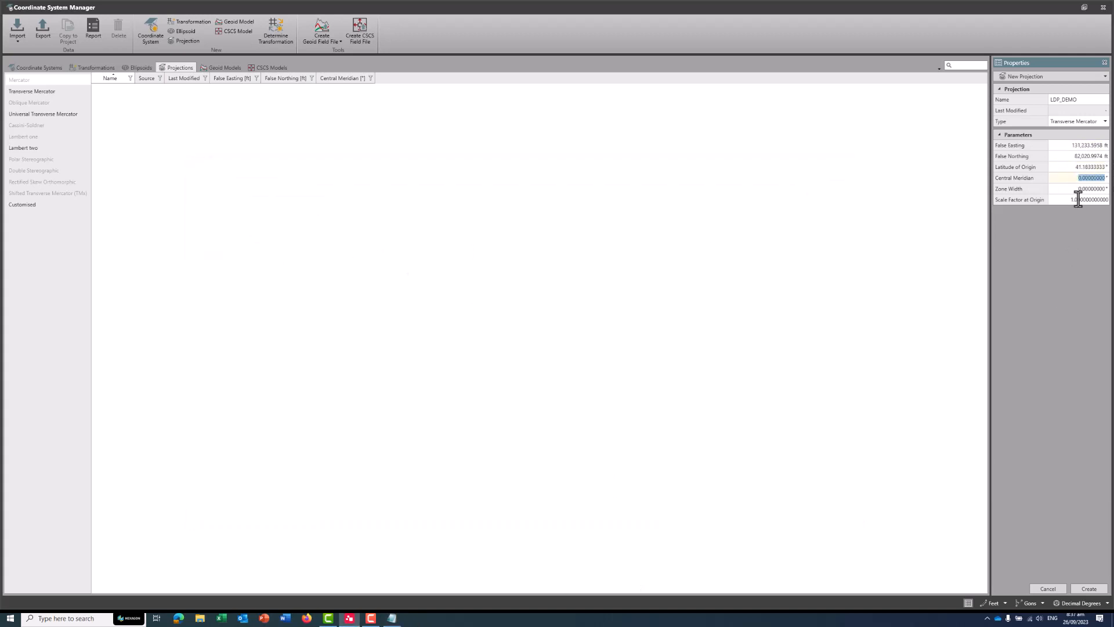
{"action": "key", "text": "ctrl+v"}
{"action": "left_click", "coordinate": [391, 618]}
{"action": "left_click", "coordinate": [1079, 189]}
{"action": "type", "text": "1"}
Copy the scale factor 1.0000482 from Notepad into Scale Factor at Origin, create the projection and list the Transverse Mercator projections.
{"action": "key", "text": "alt+Tab"}
{"action": "left_click_drag", "start_coordinate": [274, 220], "coordinate": [241, 220]}
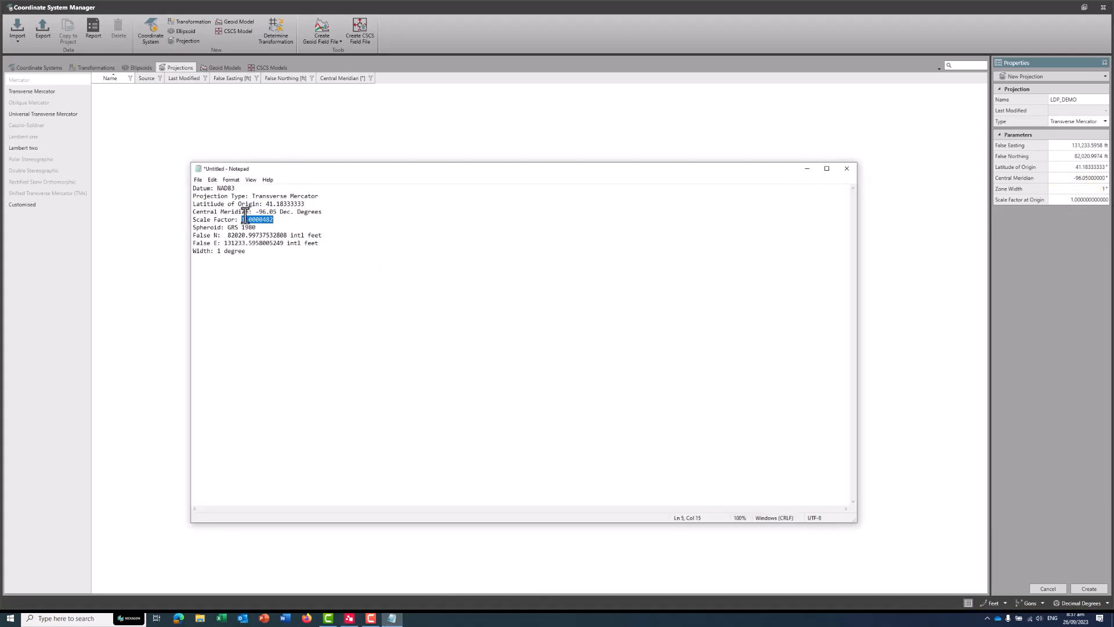
{"action": "left_click", "coordinate": [1068, 199]}
{"action": "key", "text": "ctrl+v"}
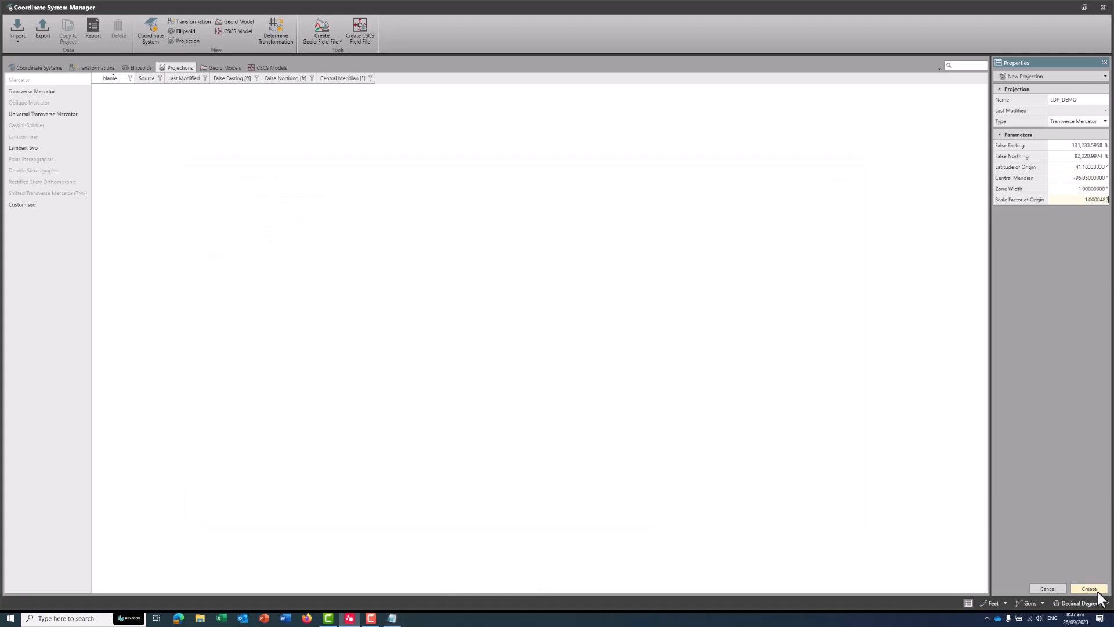
{"action": "left_click", "coordinate": [1096, 589]}
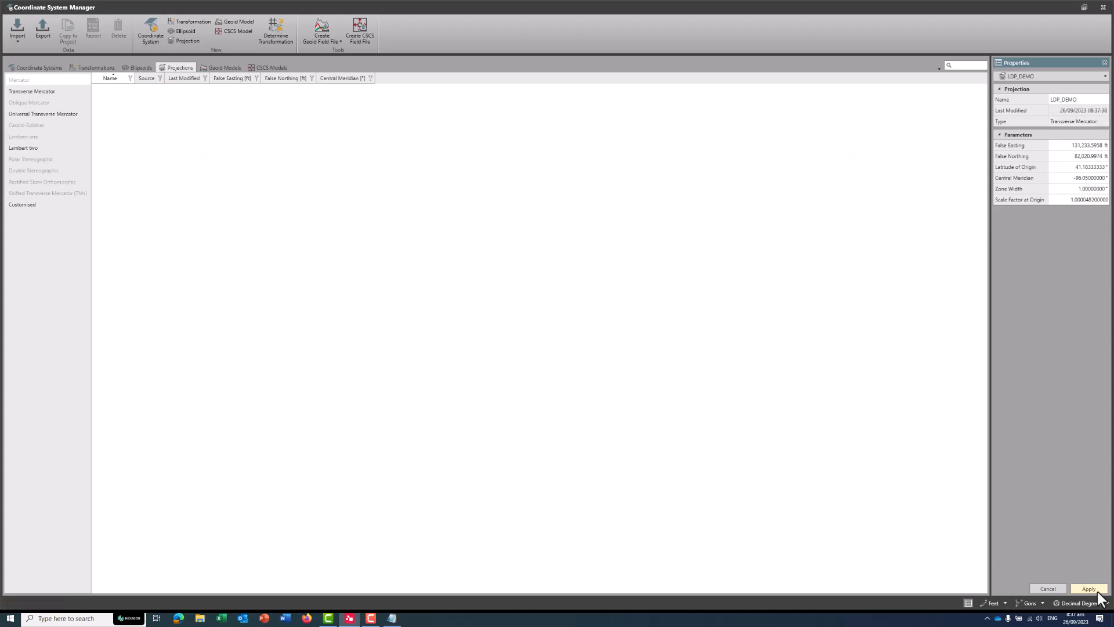
{"action": "left_click", "coordinate": [43, 93]}
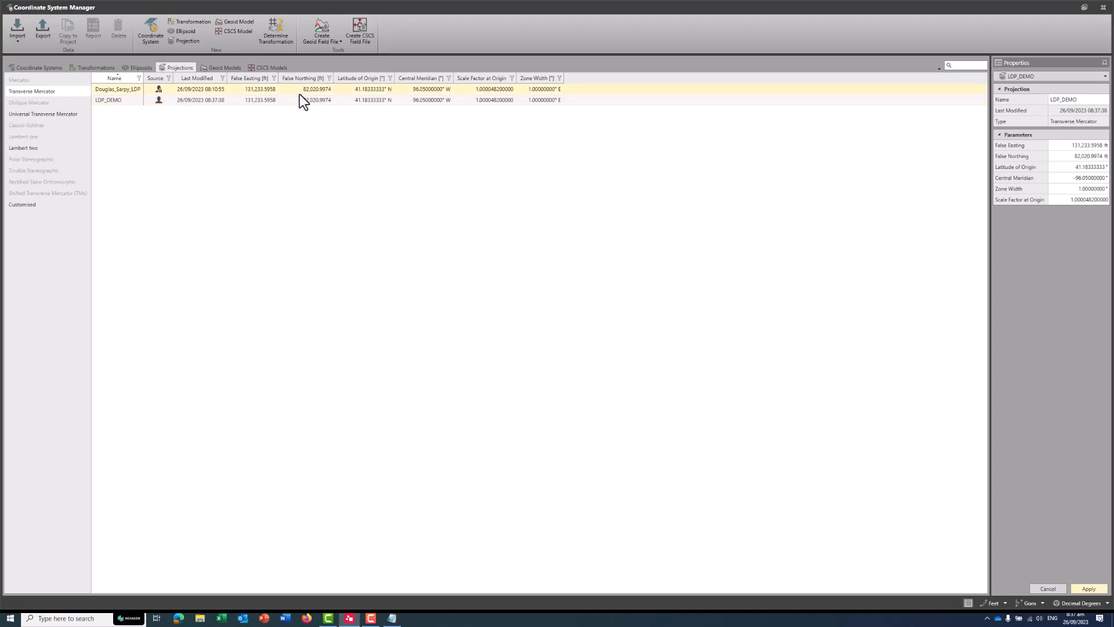
Start a new coordinate system named LDP_DEMO with its transformation set to None.
{"action": "left_click", "coordinate": [148, 35]}
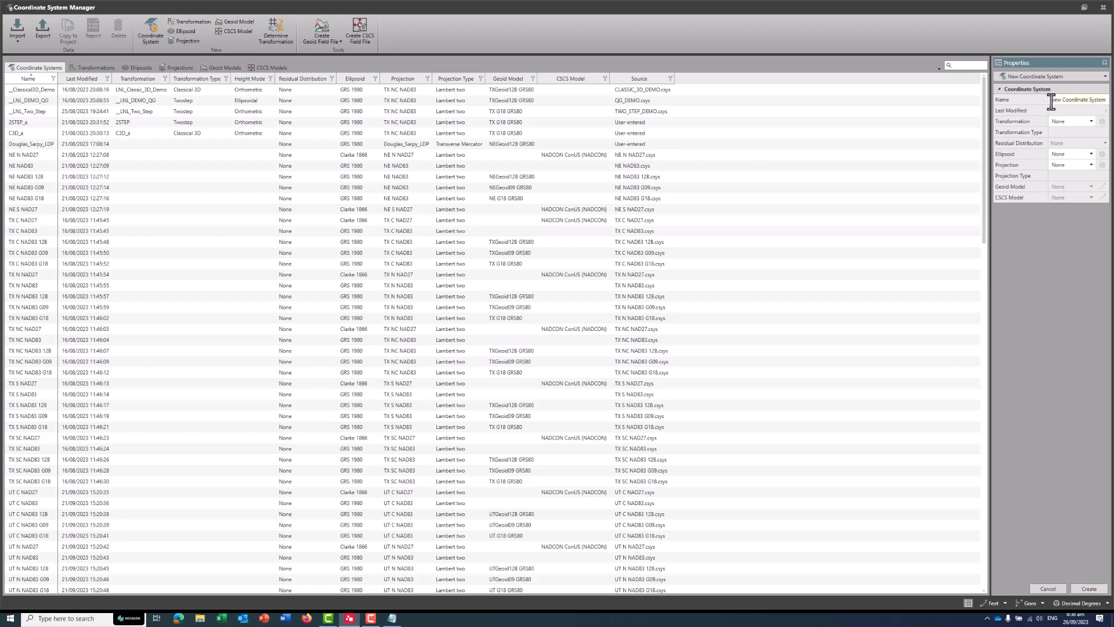
{"action": "left_click_drag", "start_coordinate": [1052, 100], "coordinate": [1102, 91]}
{"action": "type", "text": "LDP_DEMO"}
{"action": "left_click", "coordinate": [1088, 122]}
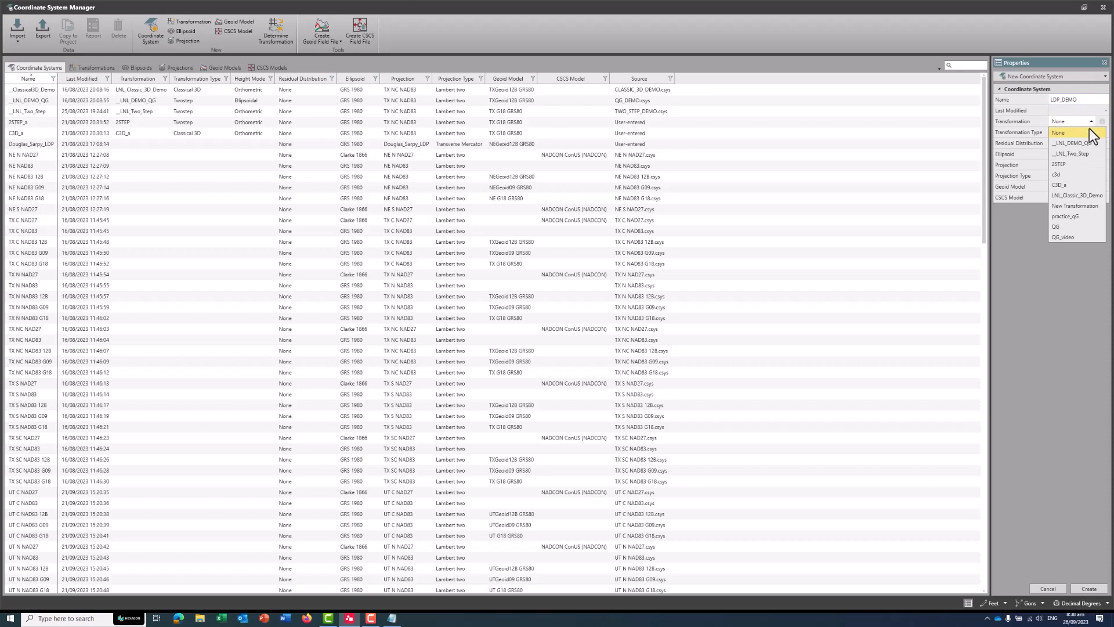
{"action": "left_click", "coordinate": [1078, 137]}
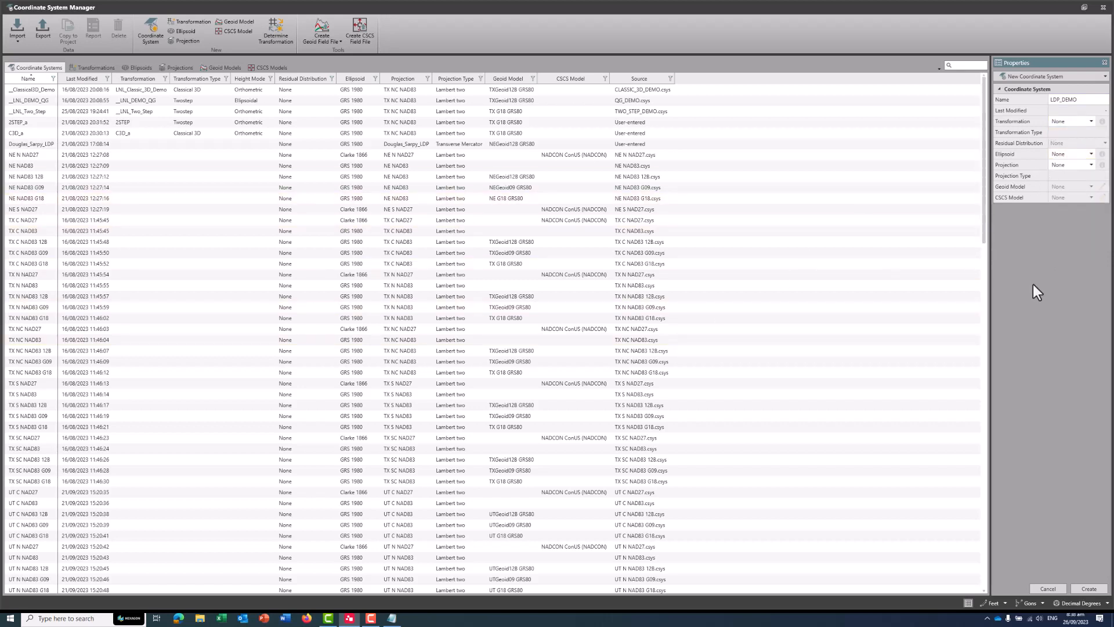
Set the coordinate system's ellipsoid to GRS 1980 and its projection to LDP_DEMO.
{"action": "left_click", "coordinate": [1090, 154]}
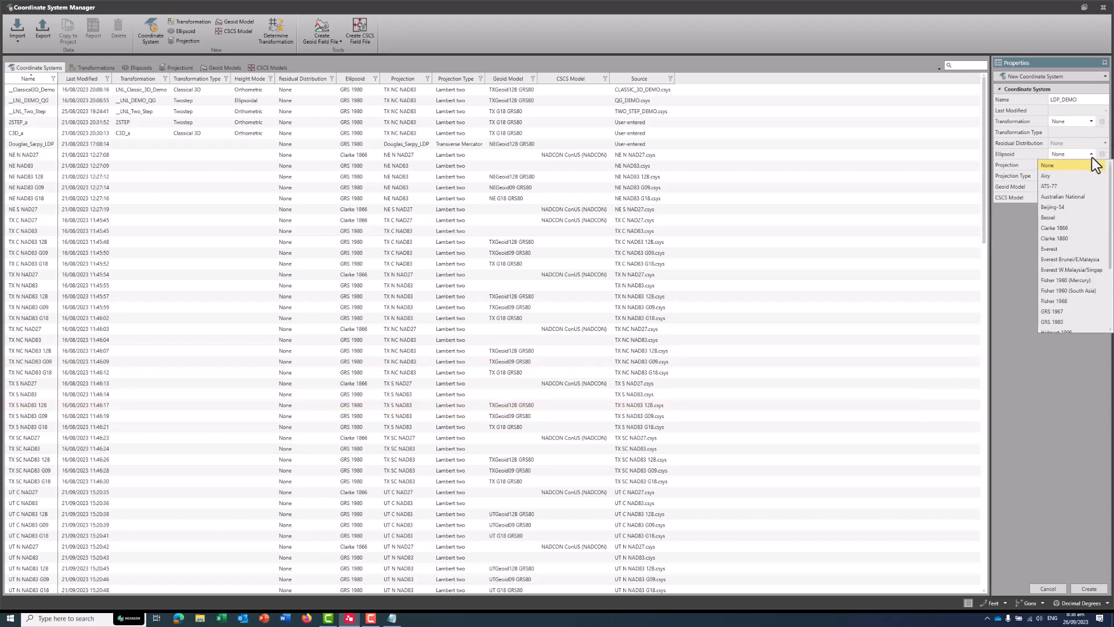
{"action": "scroll", "coordinate": [1085, 301], "scroll_direction": "down", "scroll_amount": 1}
{"action": "left_click", "coordinate": [1077, 293]}
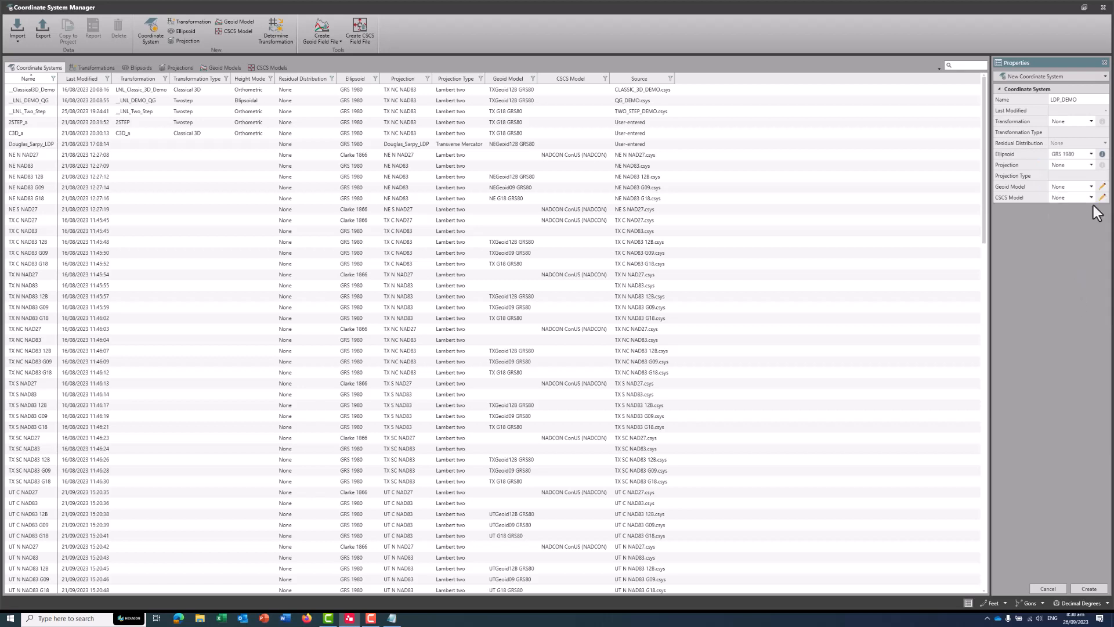
{"action": "left_click", "coordinate": [1090, 167]}
{"action": "scroll", "coordinate": [1095, 273], "scroll_direction": "down", "scroll_amount": 15}
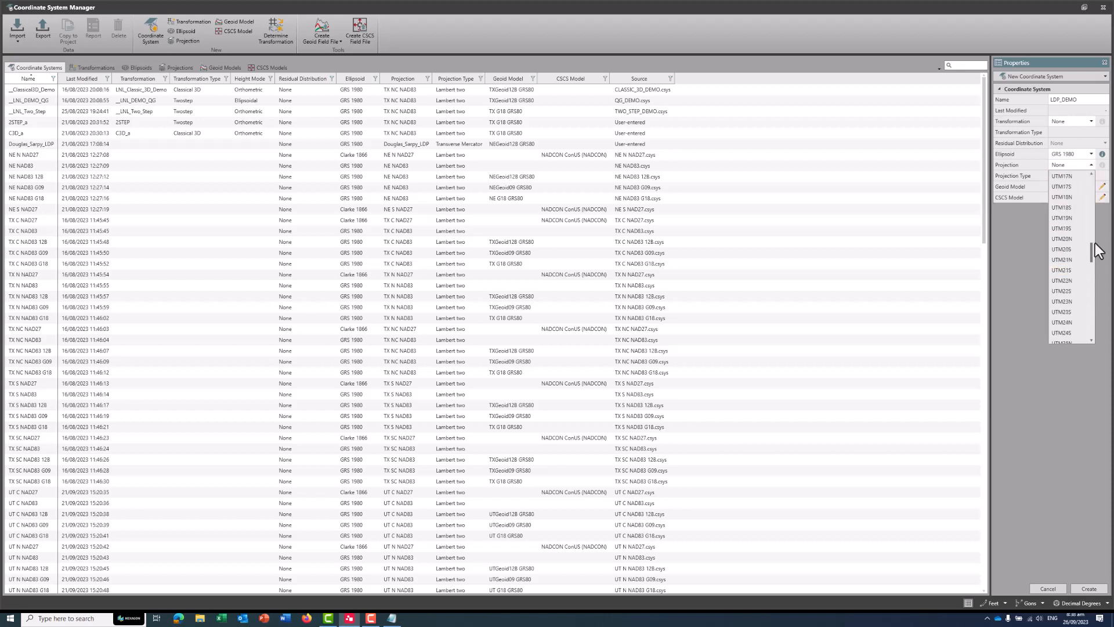
{"action": "left_click_drag", "start_coordinate": [1104, 249], "coordinate": [1099, 190]}
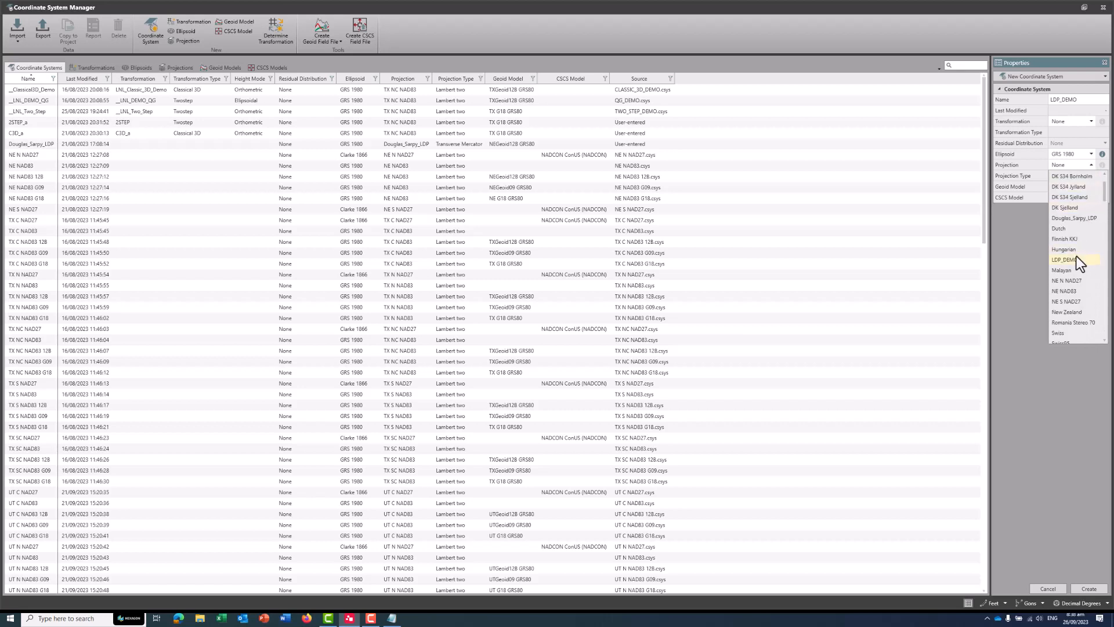
{"action": "left_click", "coordinate": [1075, 259]}
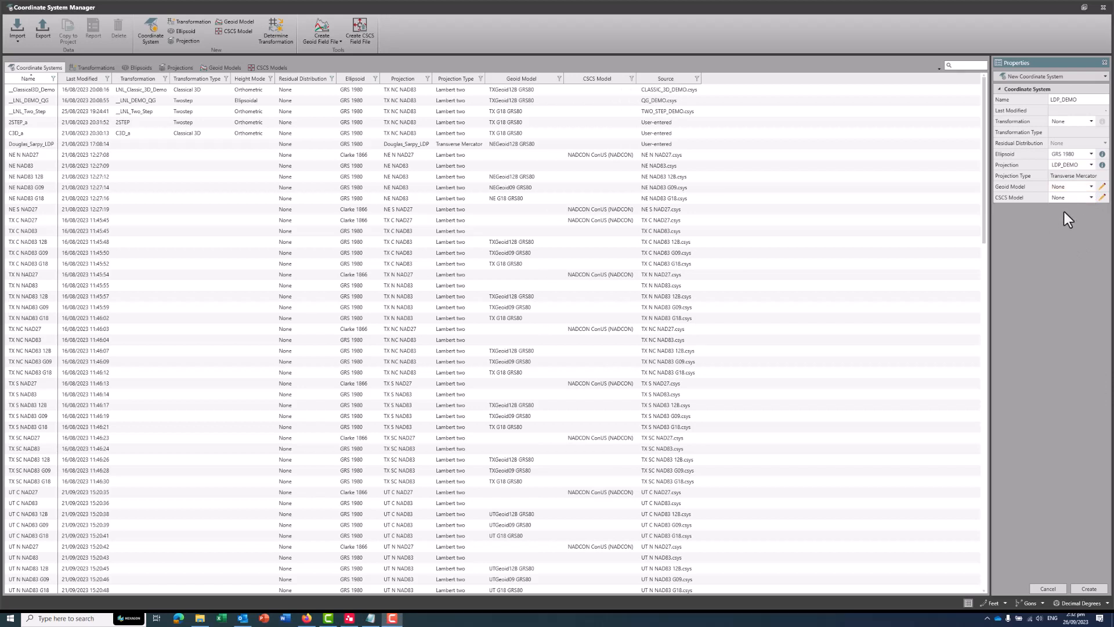
Assign the geoid model NEGeoid12B GRS80, create the LDP_DEMO coordinate system and leave the Coordinate System Manager.
{"action": "left_click", "coordinate": [1084, 188]}
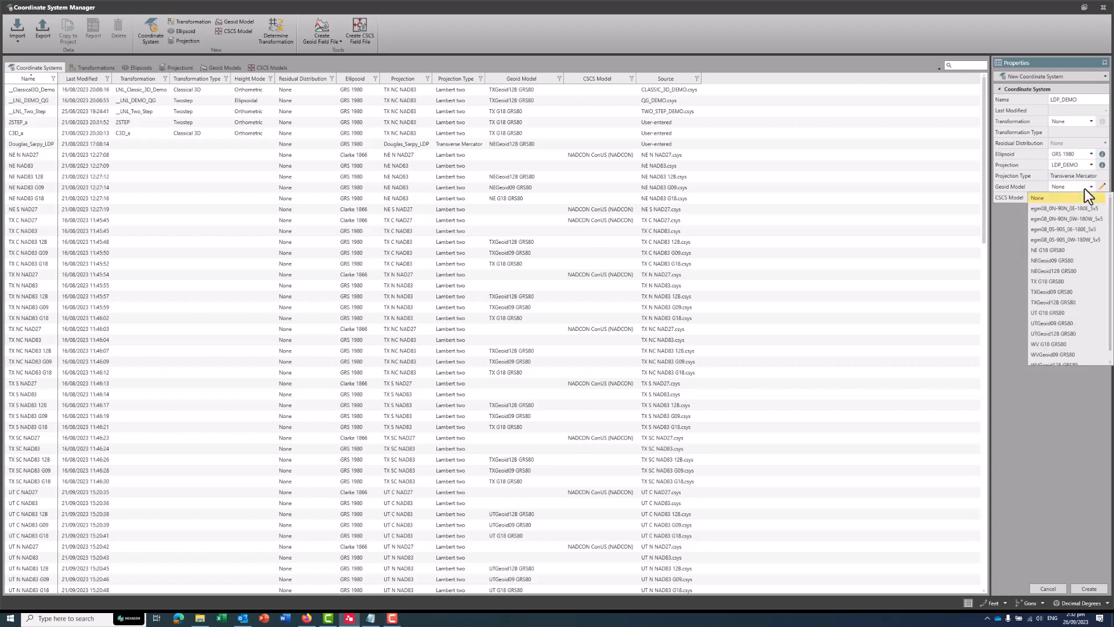
{"action": "left_click", "coordinate": [1073, 270]}
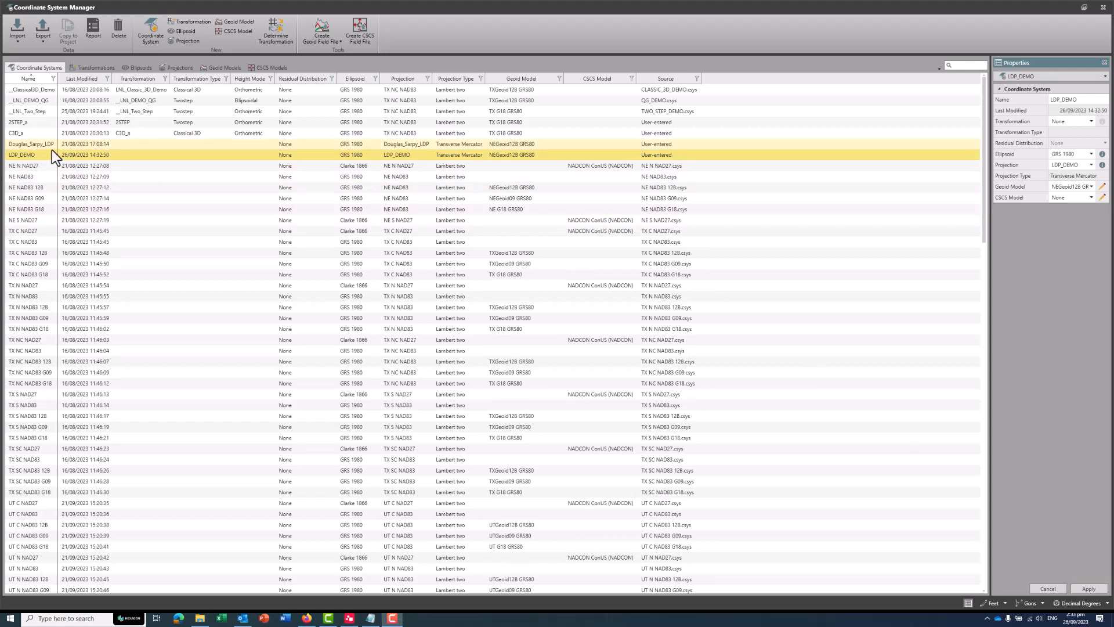
{"action": "left_click", "coordinate": [1087, 11]}
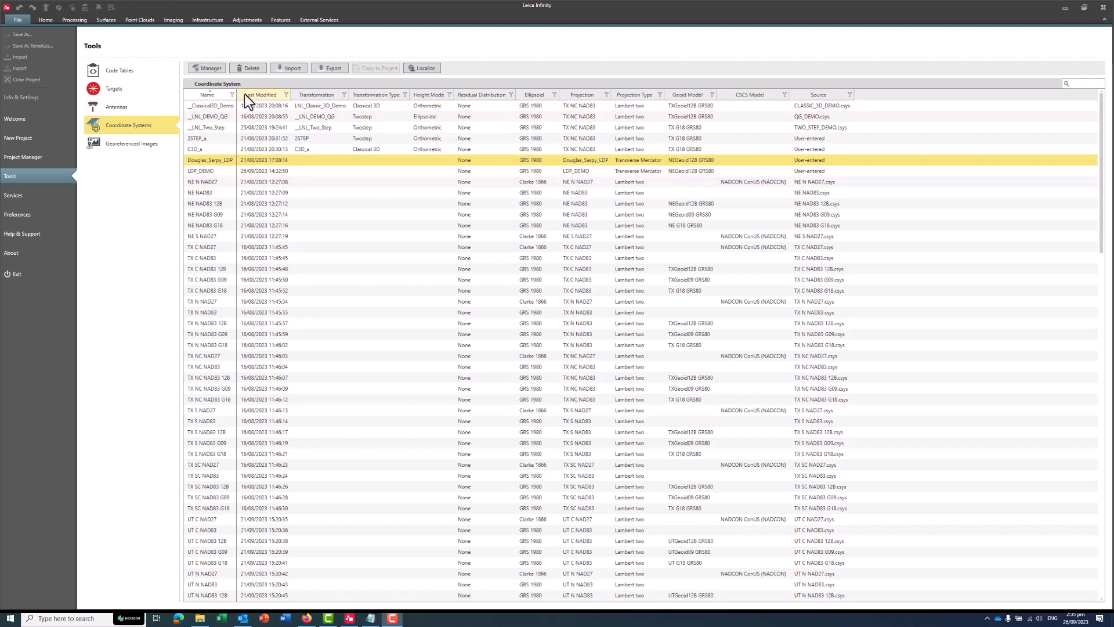
Browse the Localisation Tool to USA, Midwest, Nebraska and mark its Coordinate Systems data.
{"action": "left_click", "coordinate": [426, 68]}
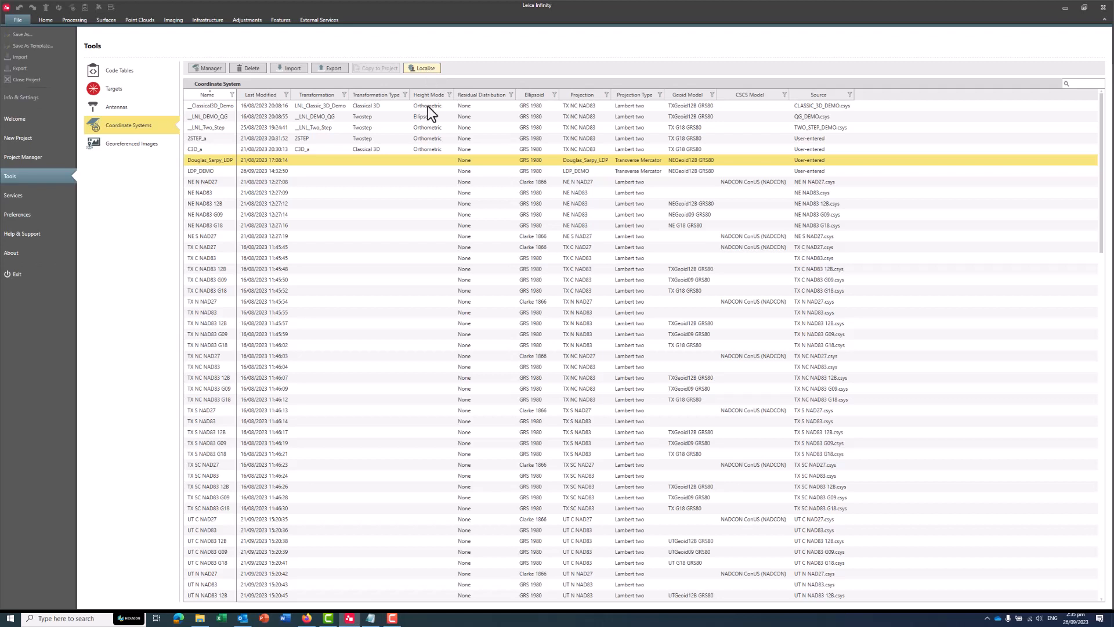
{"action": "left_click_drag", "start_coordinate": [422, 256], "coordinate": [409, 392]}
{"action": "left_click", "coordinate": [347, 393]}
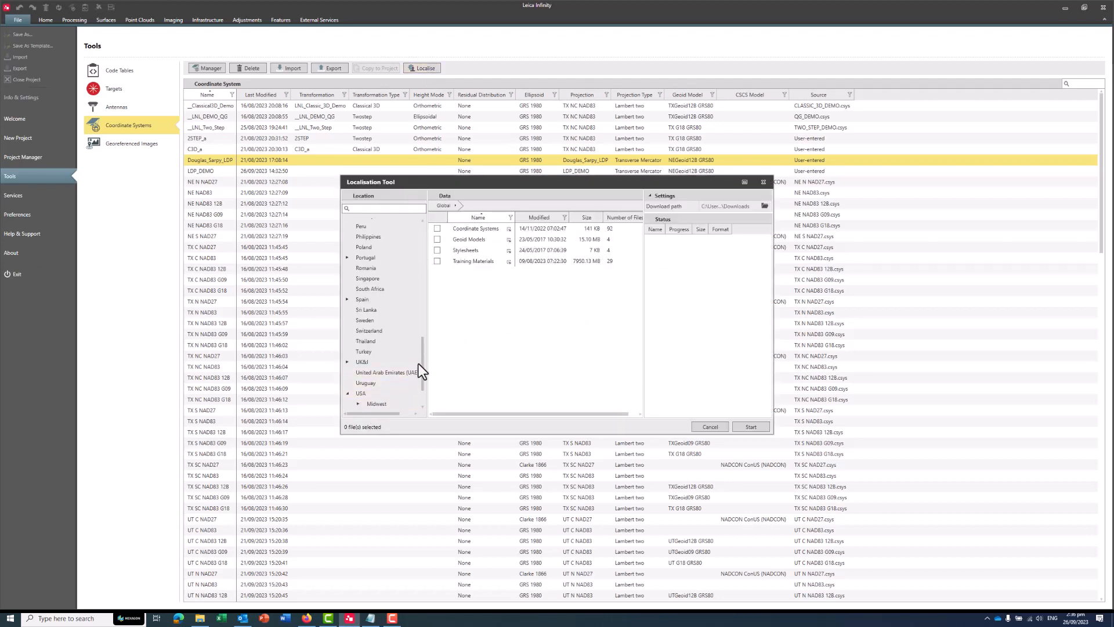
{"action": "left_click_drag", "start_coordinate": [423, 362], "coordinate": [423, 377]}
{"action": "left_click", "coordinate": [359, 352]}
{"action": "left_click", "coordinate": [388, 322]}
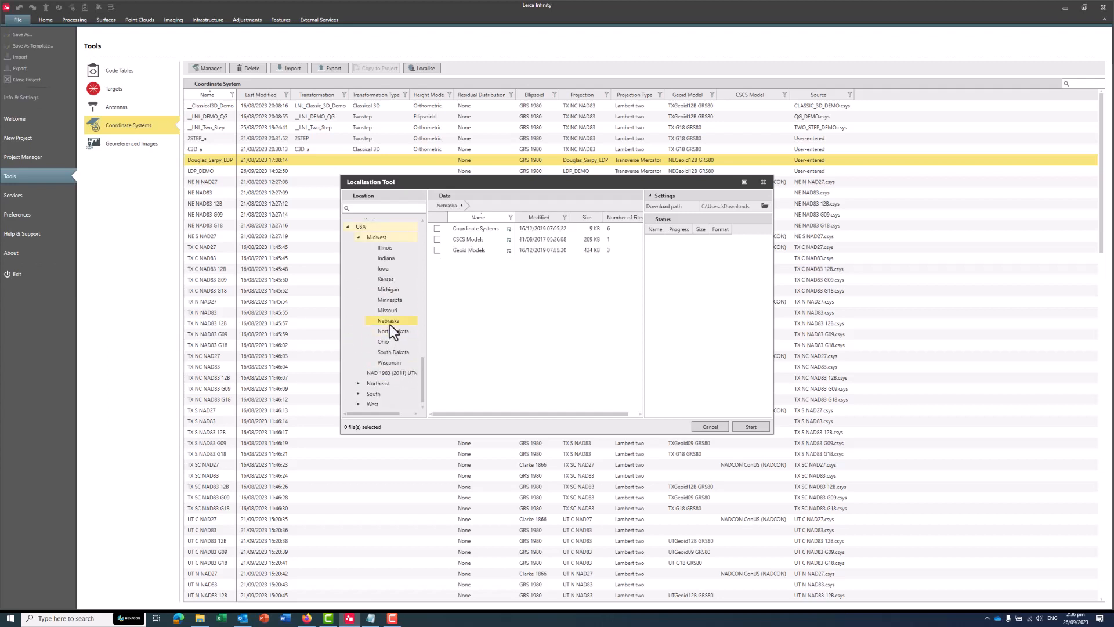
{"action": "left_click", "coordinate": [437, 228]}
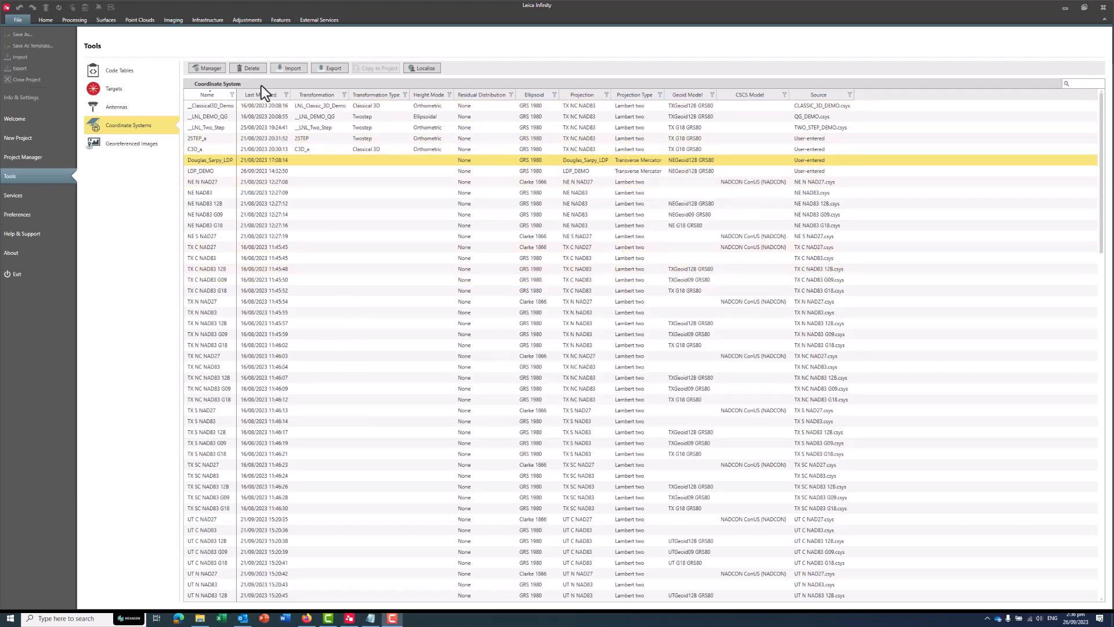
Try to change LDP_DEMO's geoid model to NE G18 GRS80 in the Coordinate System Manager.
{"action": "left_click", "coordinate": [210, 69]}
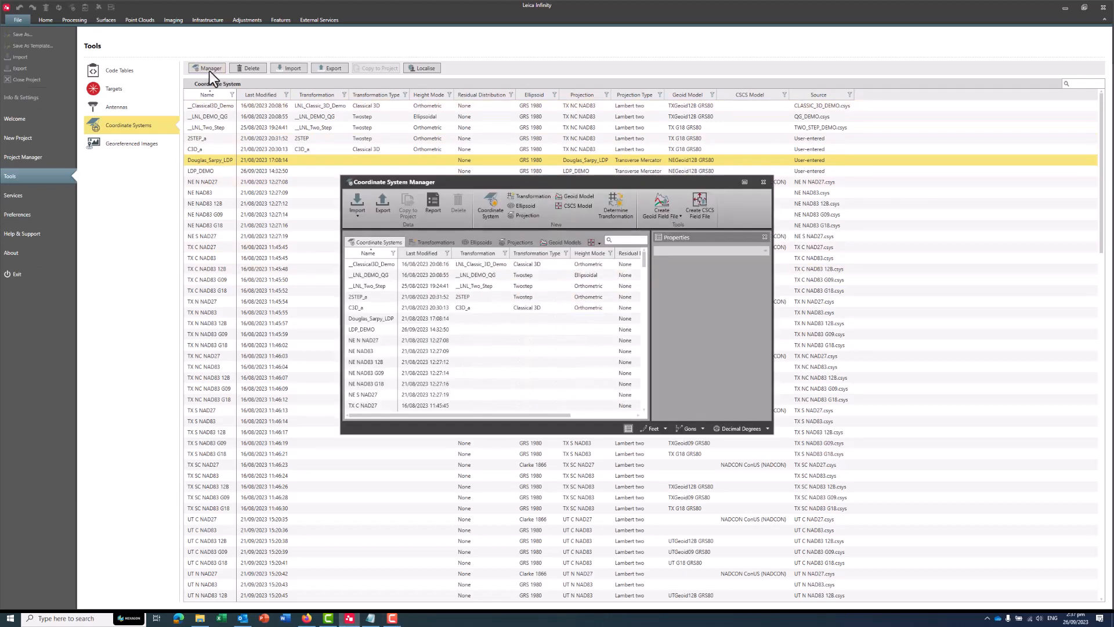
{"action": "left_click", "coordinate": [383, 331]}
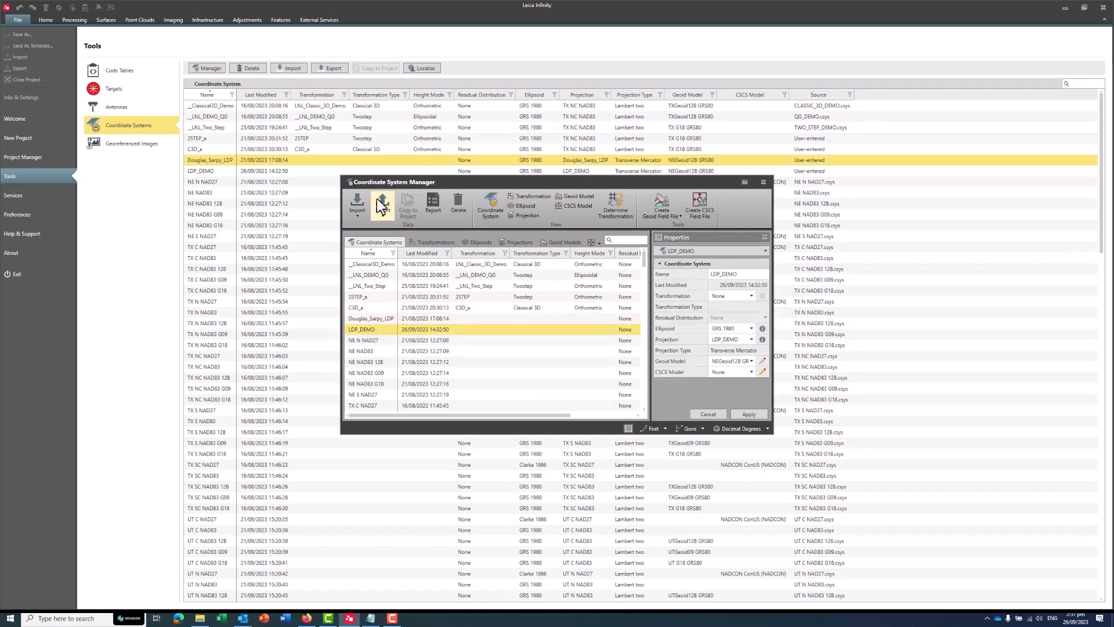
{"action": "left_click", "coordinate": [750, 364]}
{"action": "scroll", "coordinate": [754, 476], "scroll_direction": "down", "scroll_amount": 1}
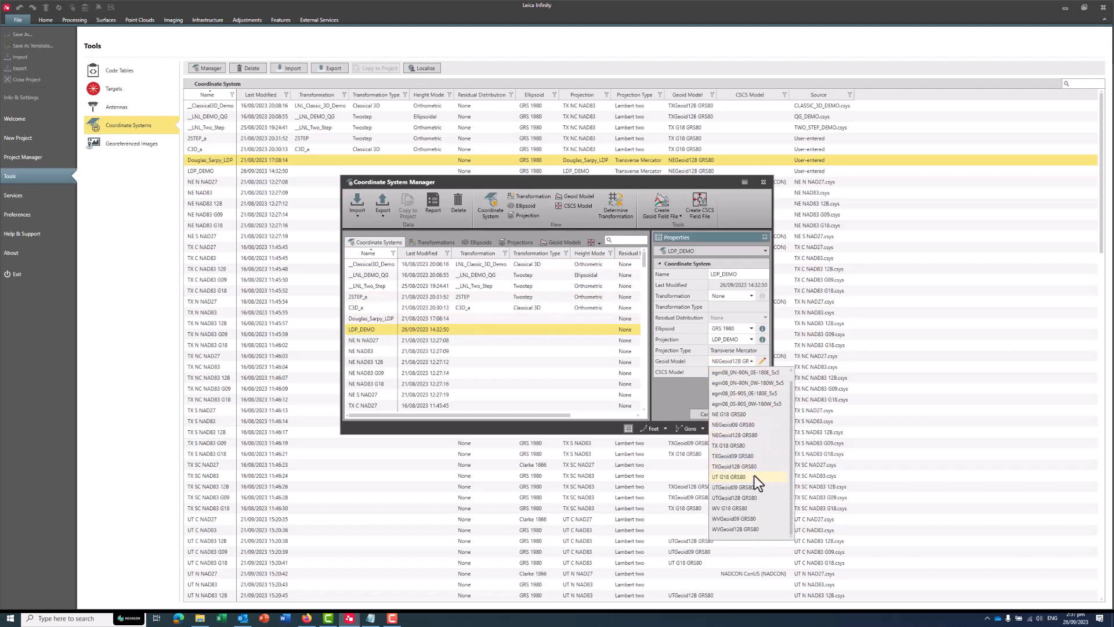
{"action": "left_click", "coordinate": [729, 414]}
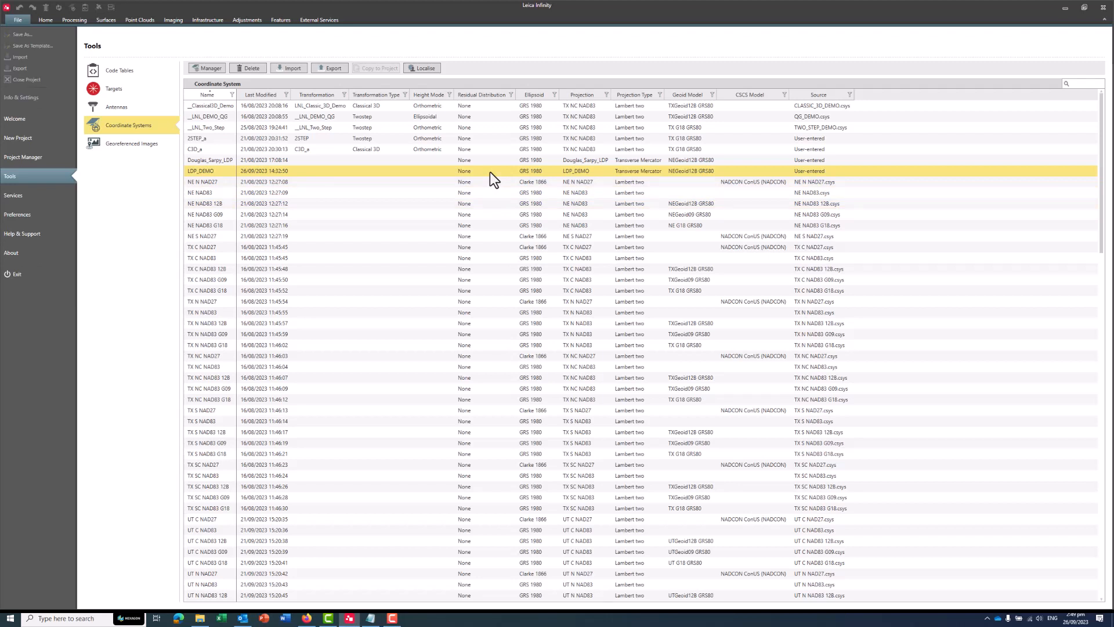
Start exporting the LDP_DEMO coordinate system and review the file formats offered for the export.
{"action": "left_click", "coordinate": [334, 70]}
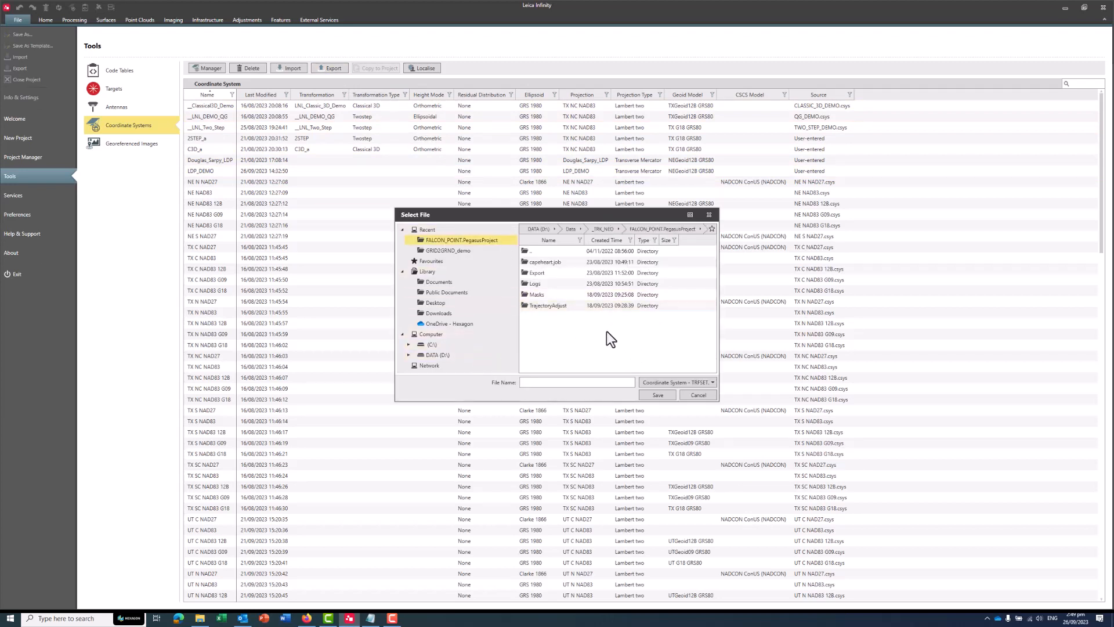
{"action": "left_click", "coordinate": [680, 382]}
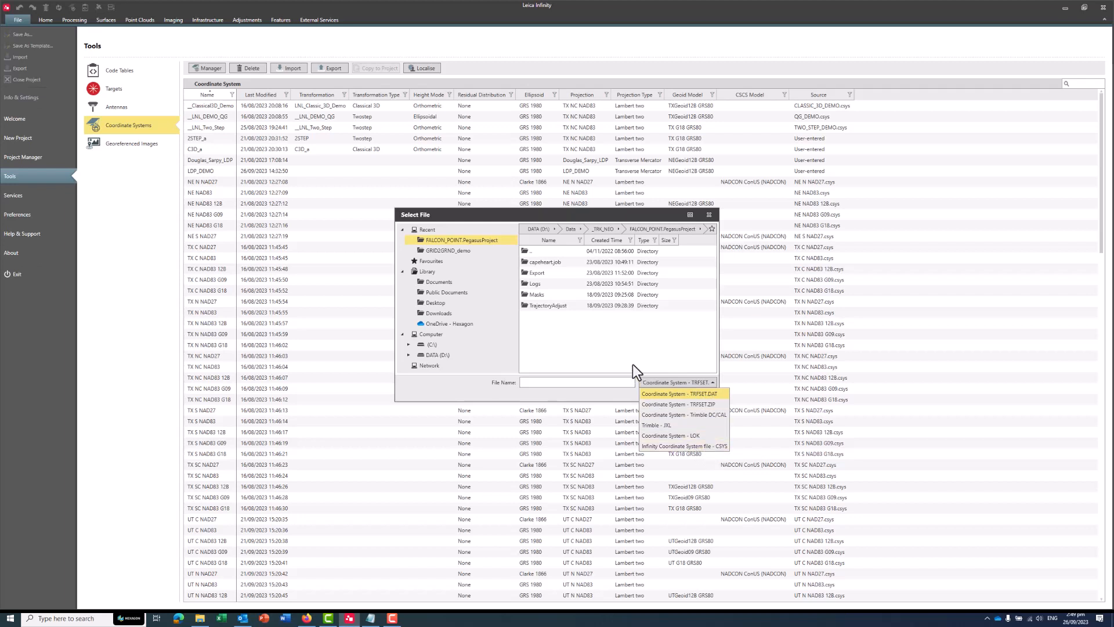
{"action": "left_click", "coordinate": [535, 478]}
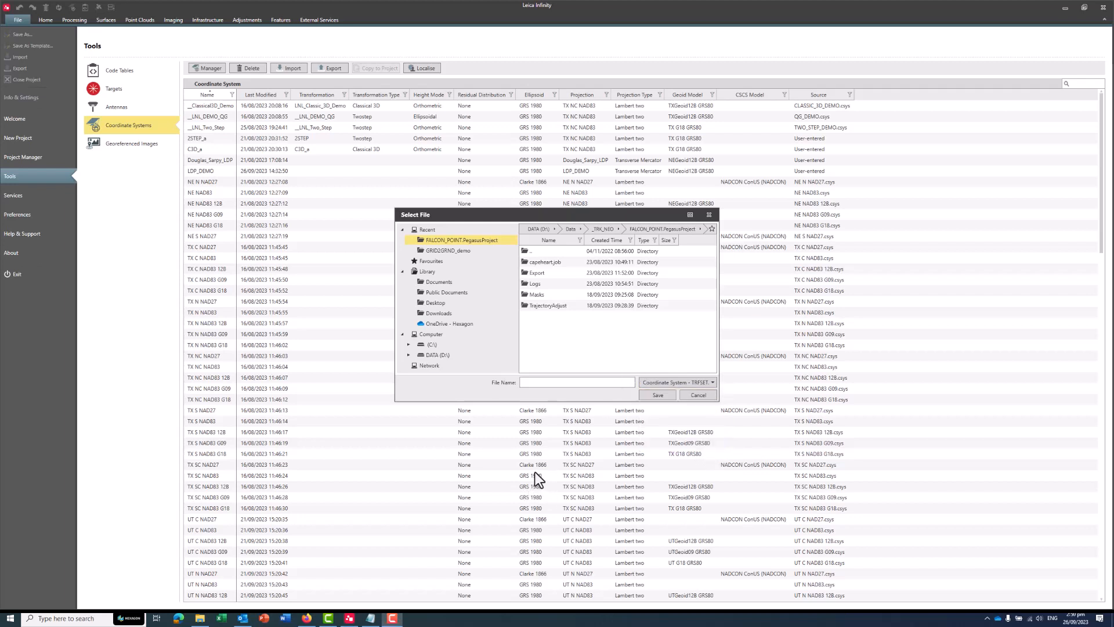